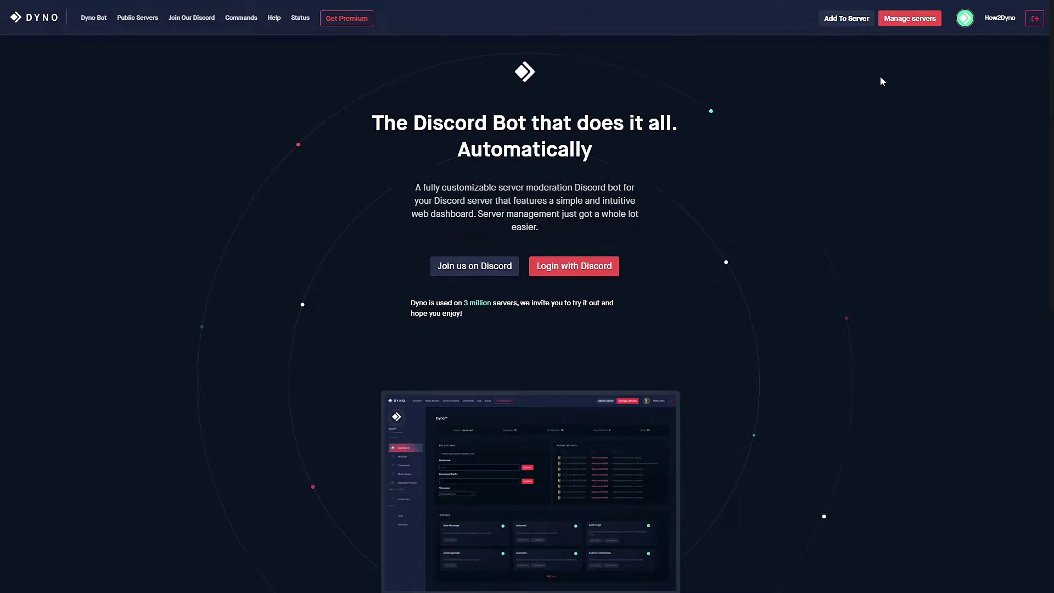
Open the custom commands of the How2Dyno server in the list of manageable servers
left_click(902, 19)
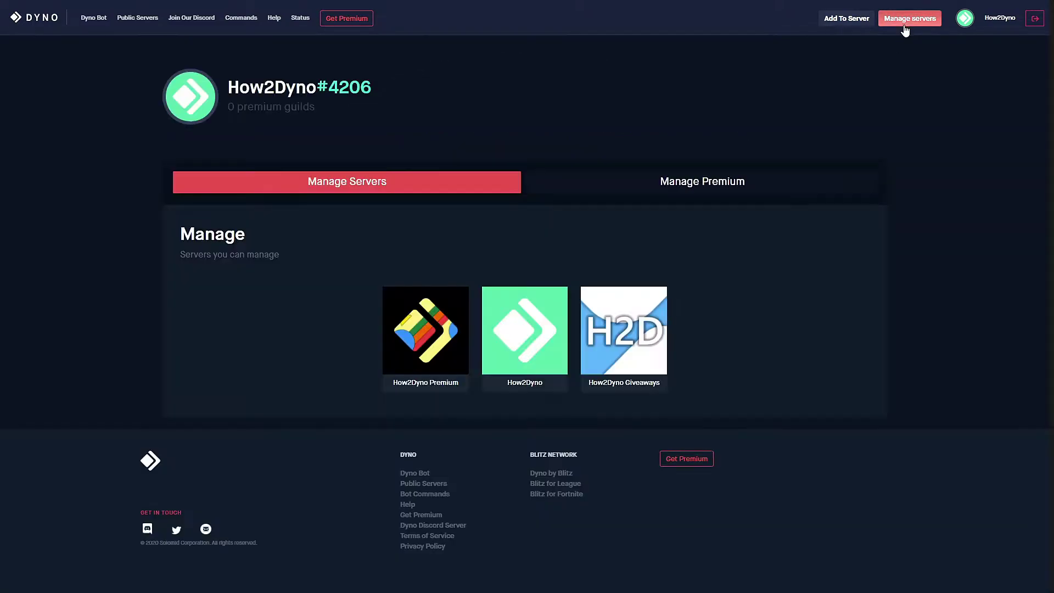
left_click(553, 318)
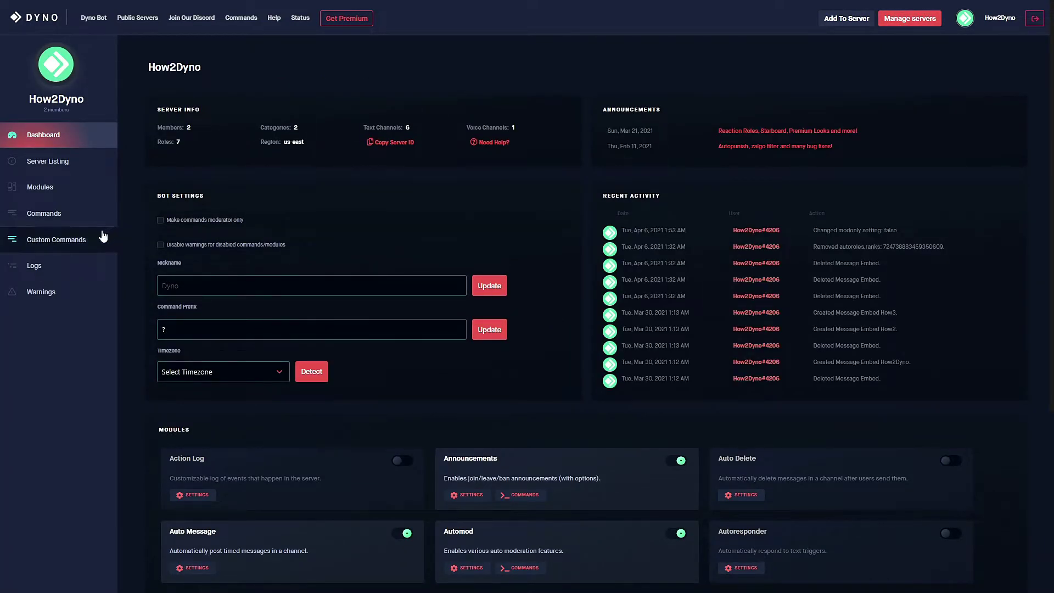
left_click(100, 239)
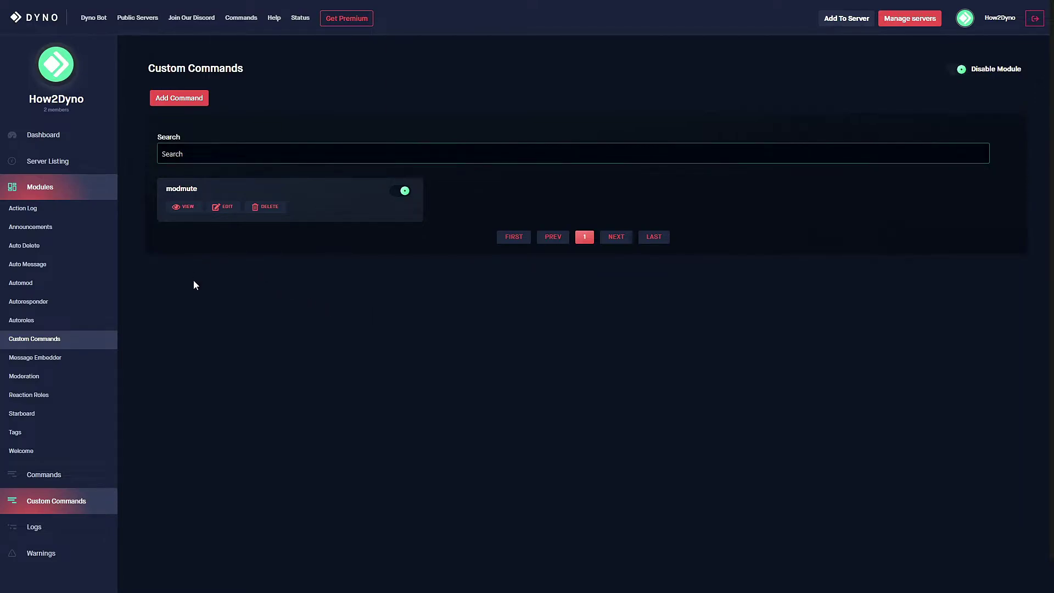
Review the modmute custom command's code and edit form, and delete the command
left_click(186, 215)
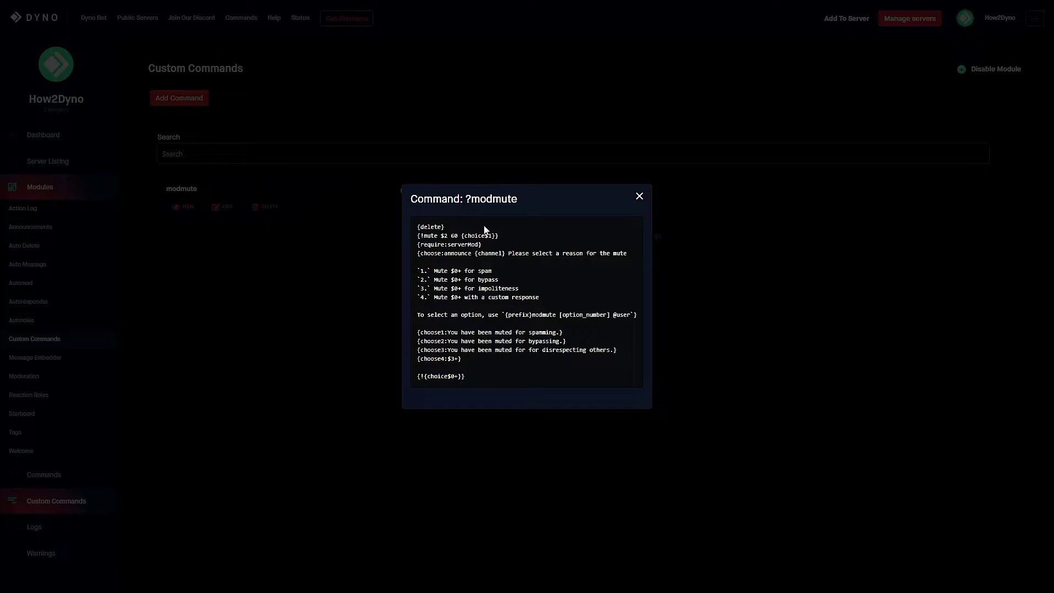
left_click(638, 197)
left_click(219, 209)
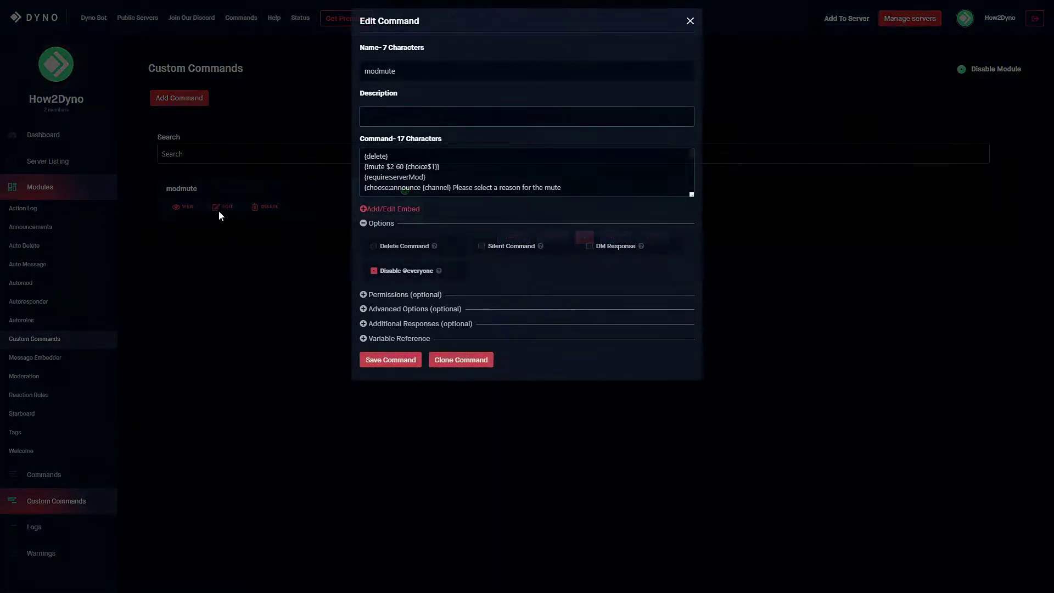
left_click(689, 22)
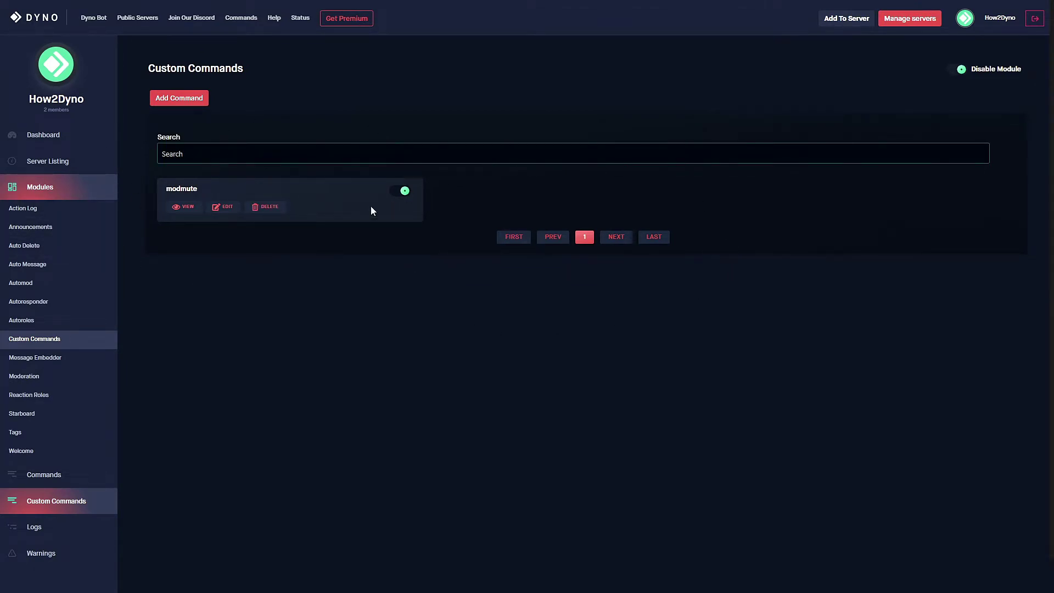
left_click(269, 209)
left_click(439, 314)
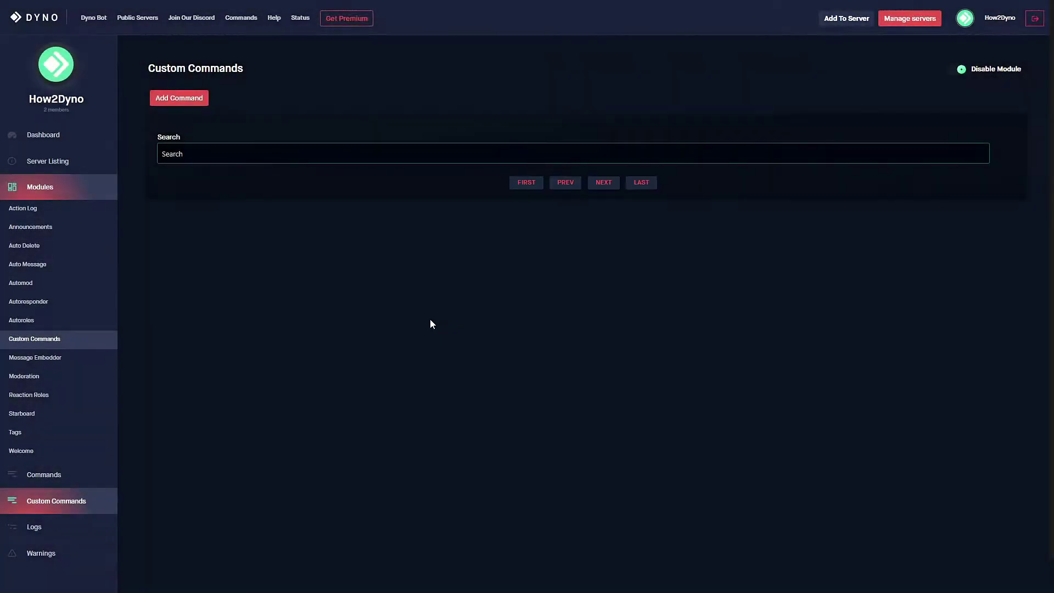
Start a custom command named reward with the response "{delete}" followed by "{!temprole add $1 7d Reward Role, Contest Winner}" on a new line
left_click(179, 96)
left_click(503, 70)
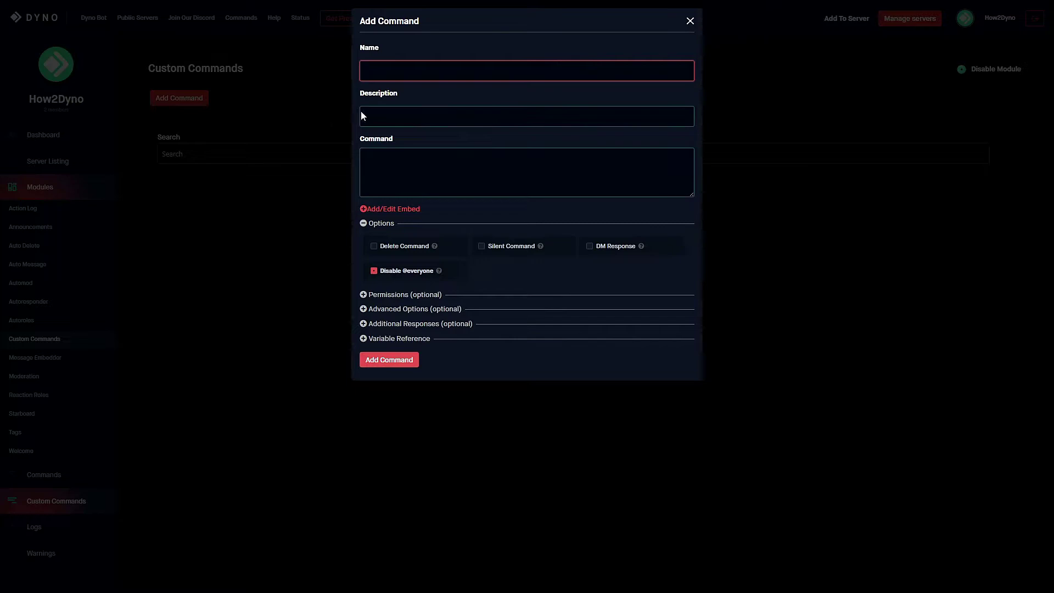
left_click(439, 116)
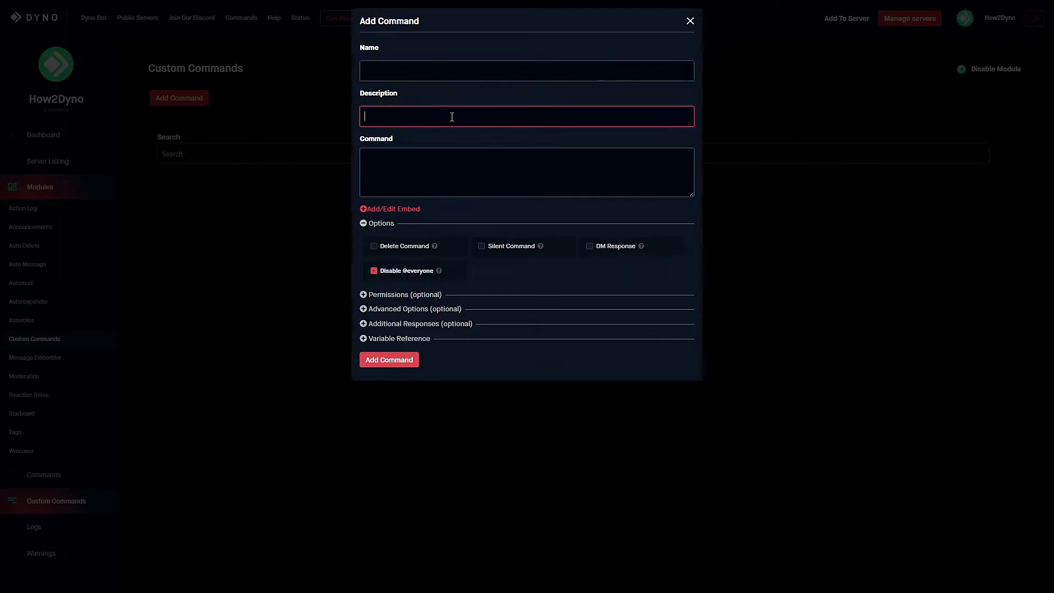
left_click(430, 76)
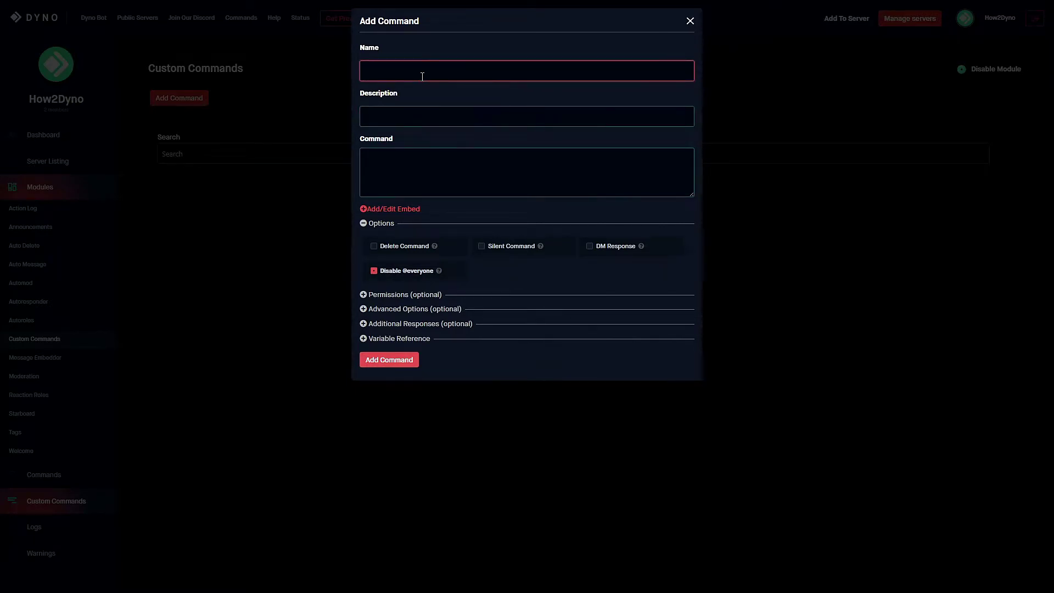
type("reward")
left_click(388, 112)
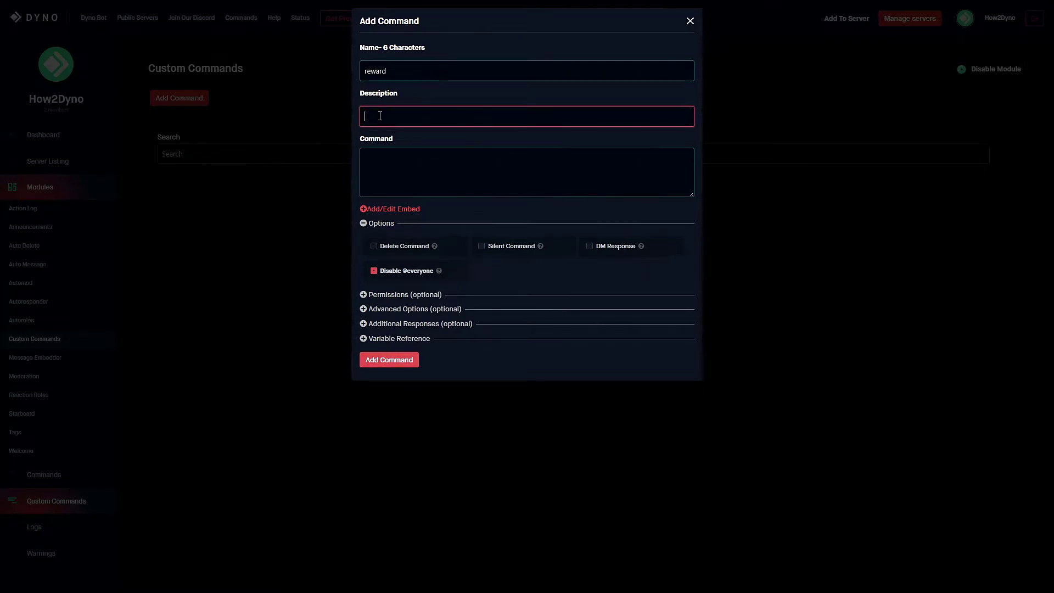
left_click(389, 162)
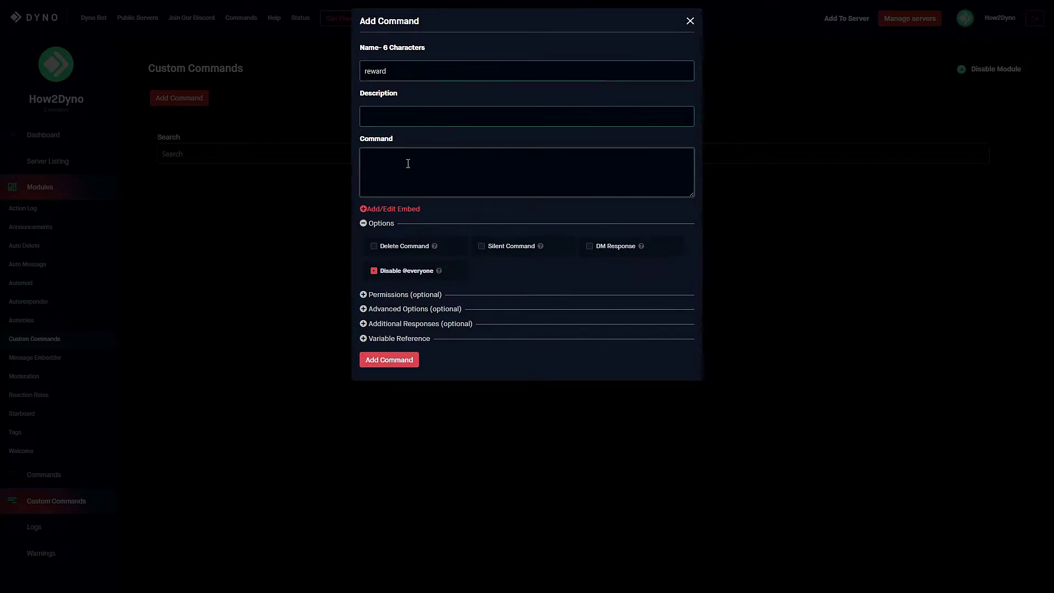
type("{delete} {!temprole add $1 7d Reward Role, Contest Winner}")
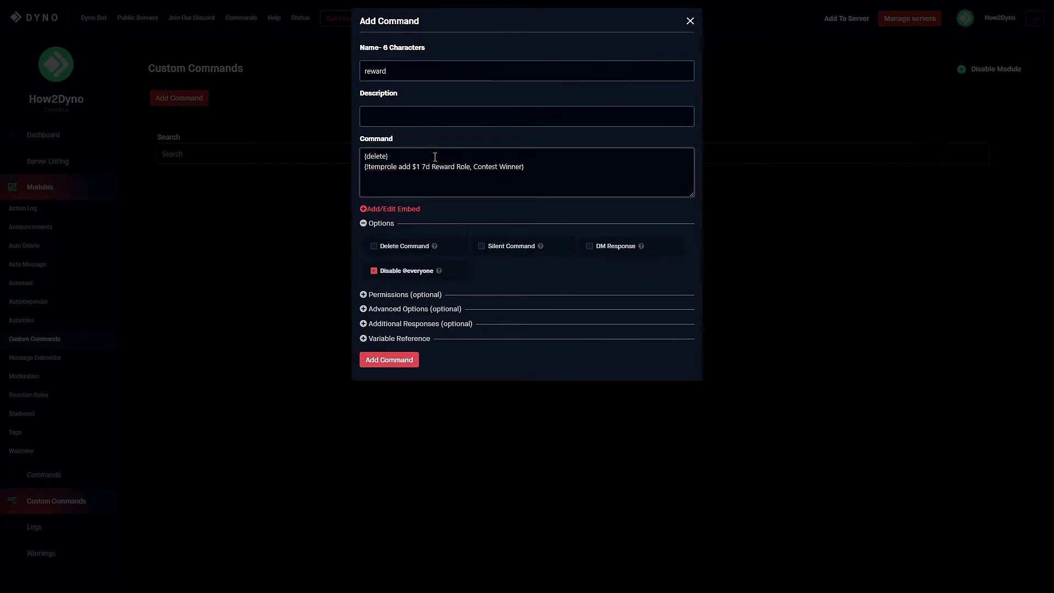
Examine the delete tag, temprole call, Reward Role name, Contest Winner reason and 7d duration in the command response
left_click_drag(412, 159, 337, 159)
left_click(492, 167)
left_click(366, 167)
type("!")
left_click_drag(432, 167, 470, 167)
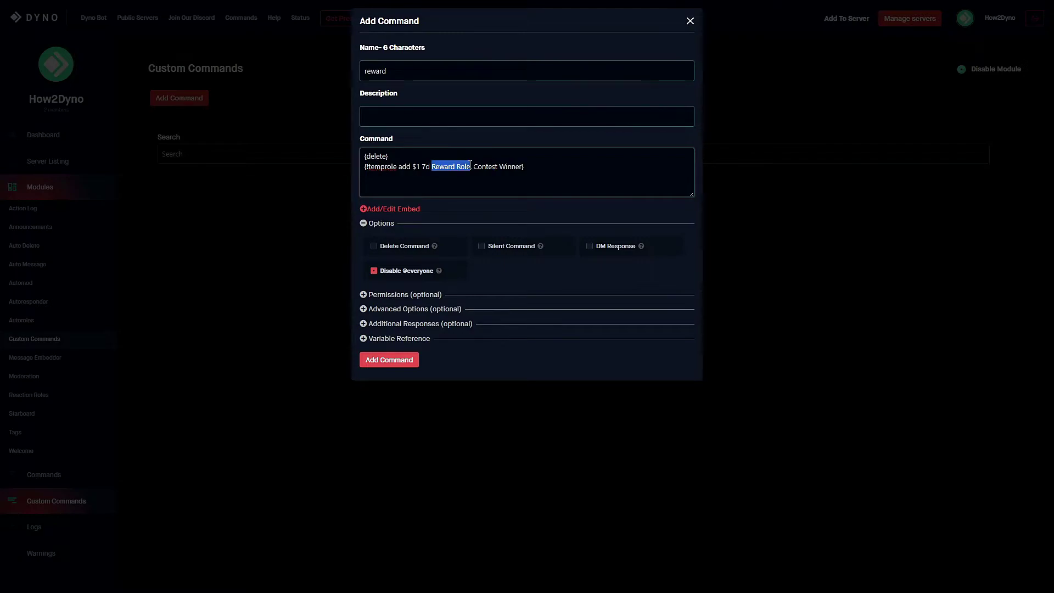
left_click(436, 167)
left_click_drag(473, 166, 521, 180)
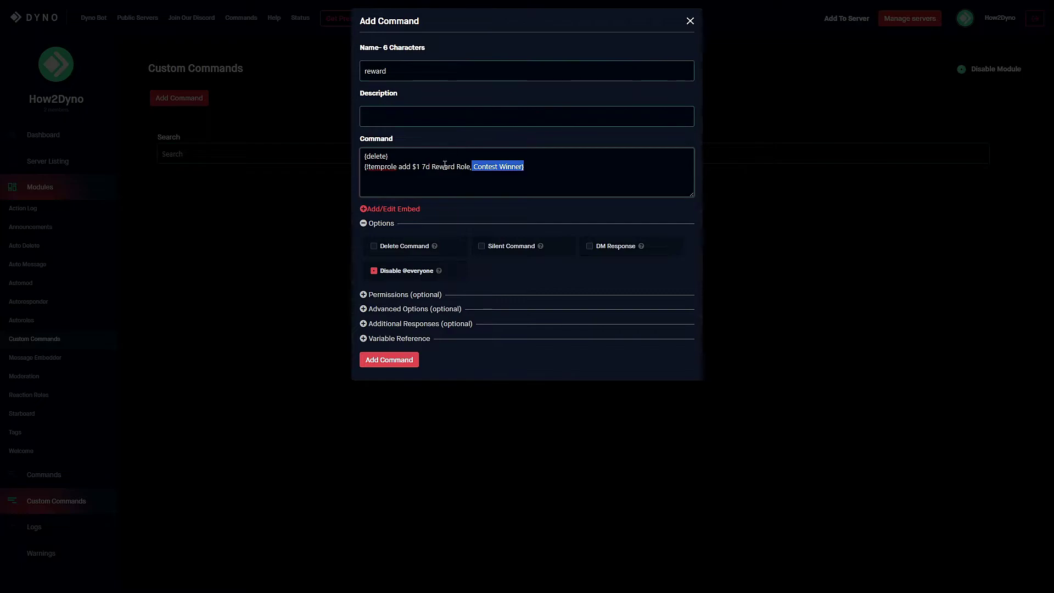
left_click(527, 169)
left_click_drag(431, 169, 470, 168)
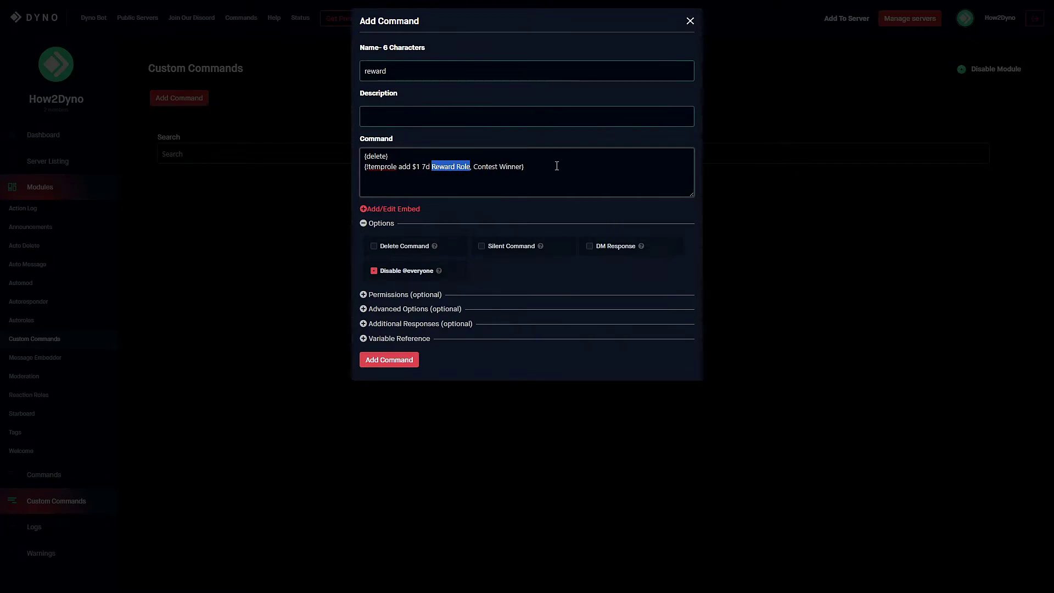
left_click(425, 168)
double_click(425, 168)
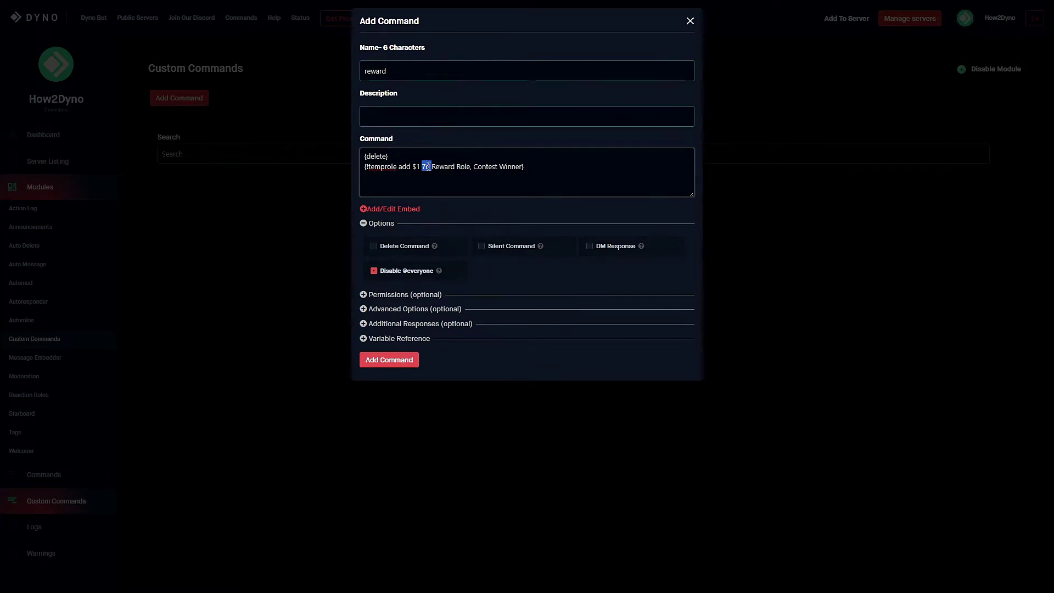
left_click(425, 168)
key("BackSpace")
type("5")
key("BackSpace")
type("7d")
Add the reward command to the server and close its form
left_click(377, 361)
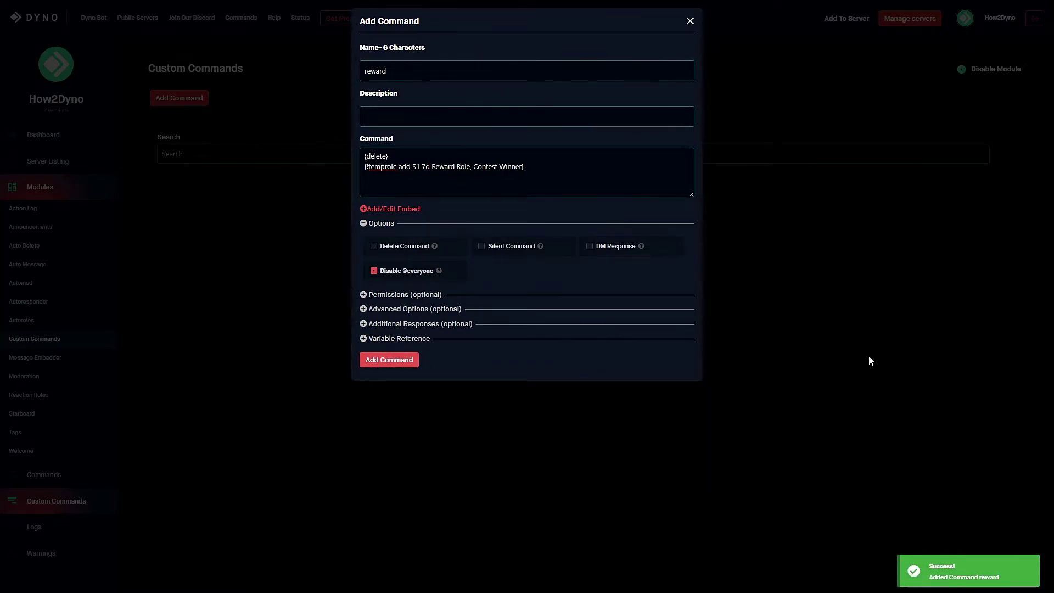
left_click(697, 21)
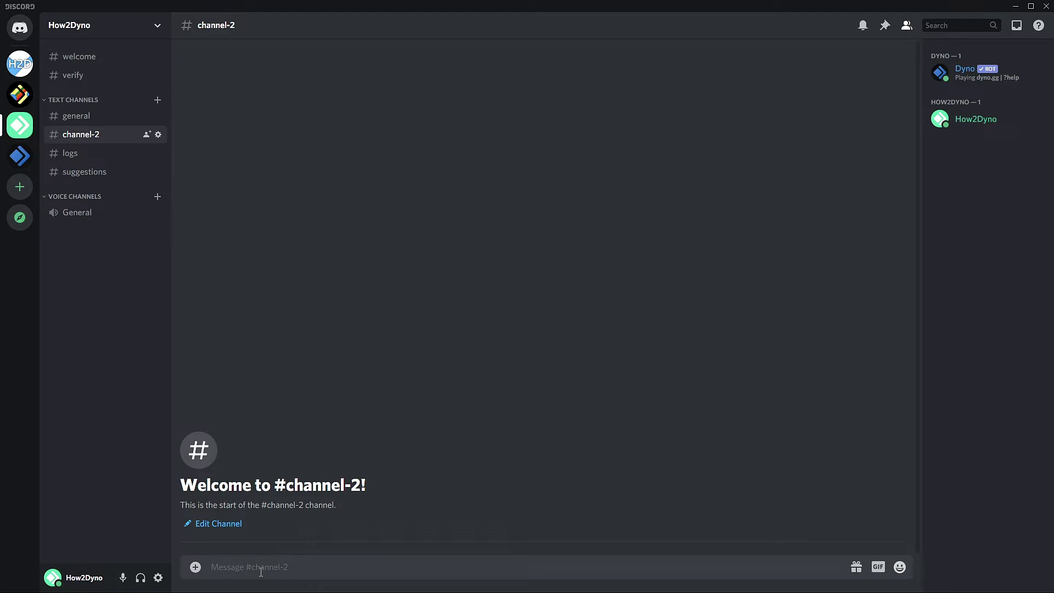
Switch to Discord and create a role named Reward Role in the How2Dyno server settings, saving the changes
left_click(129, 35)
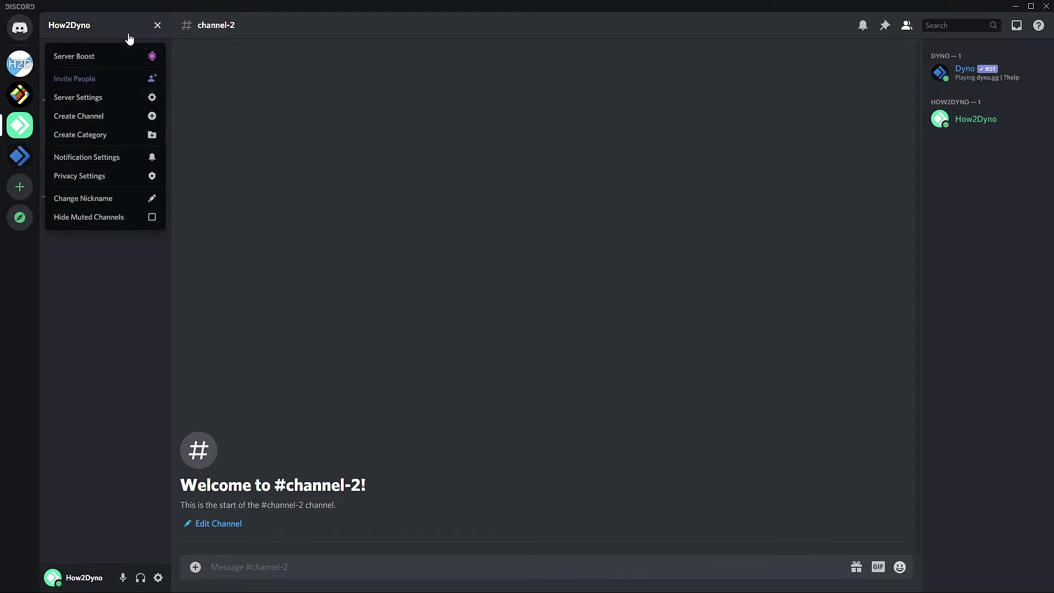
left_click(114, 100)
left_click(268, 88)
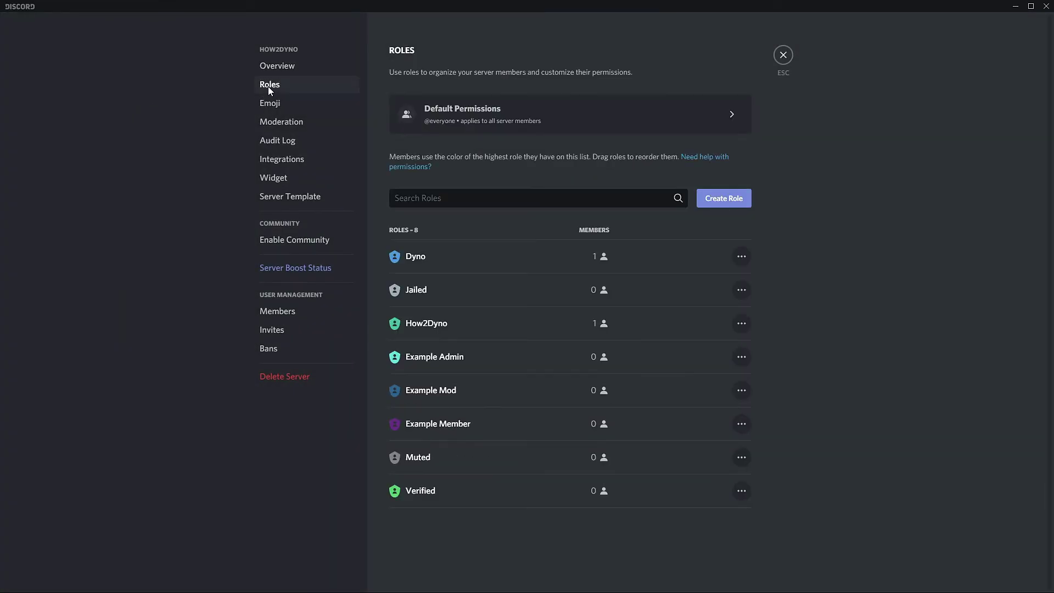
left_click(723, 198)
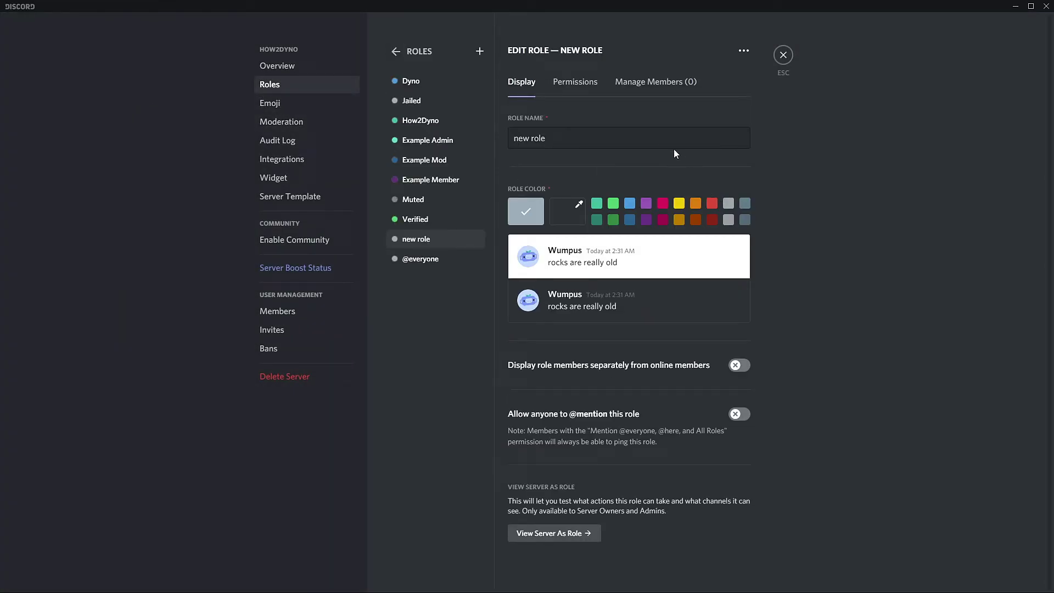
triple_click(631, 138)
key("BackSpace")
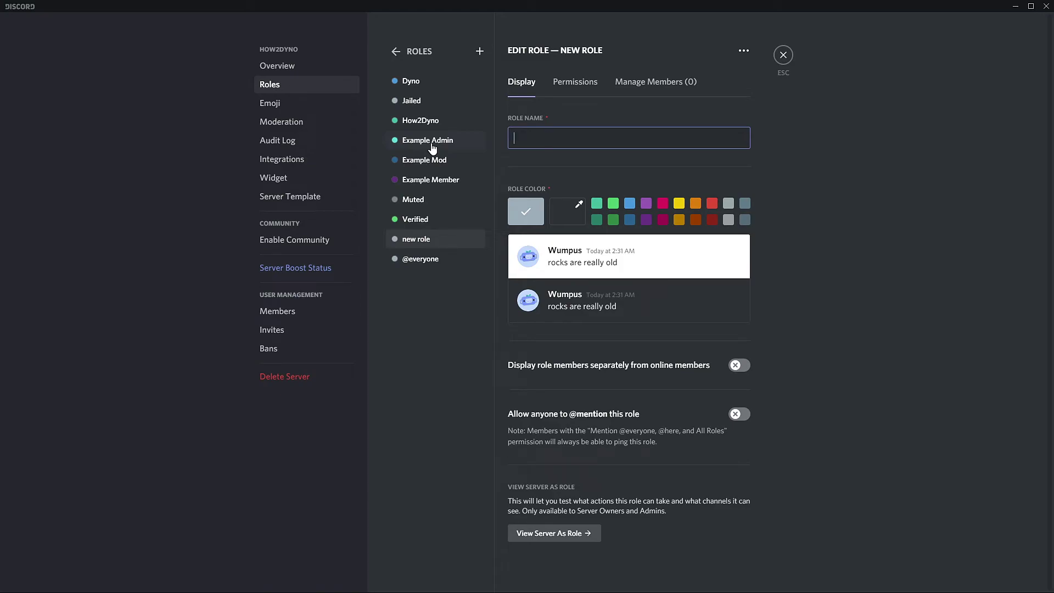
type("Reward Role")
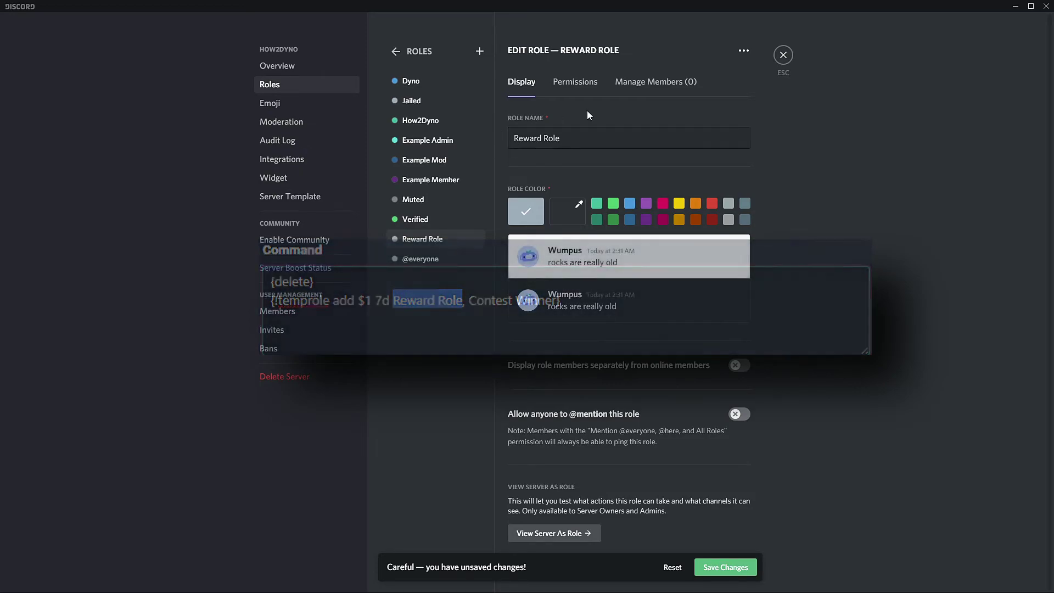
left_click(577, 138)
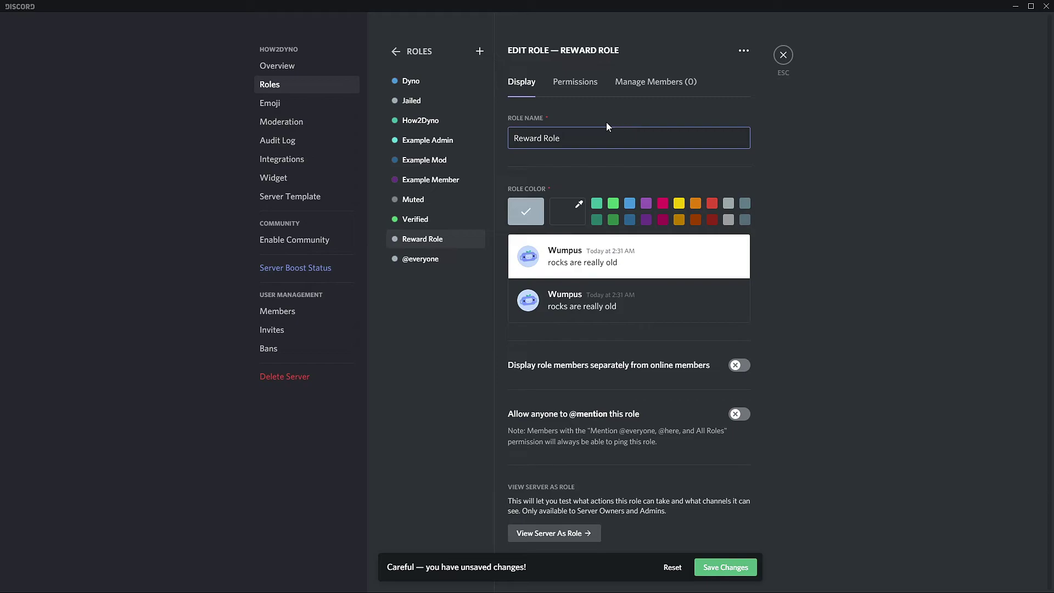
left_click(721, 565)
key("Escape")
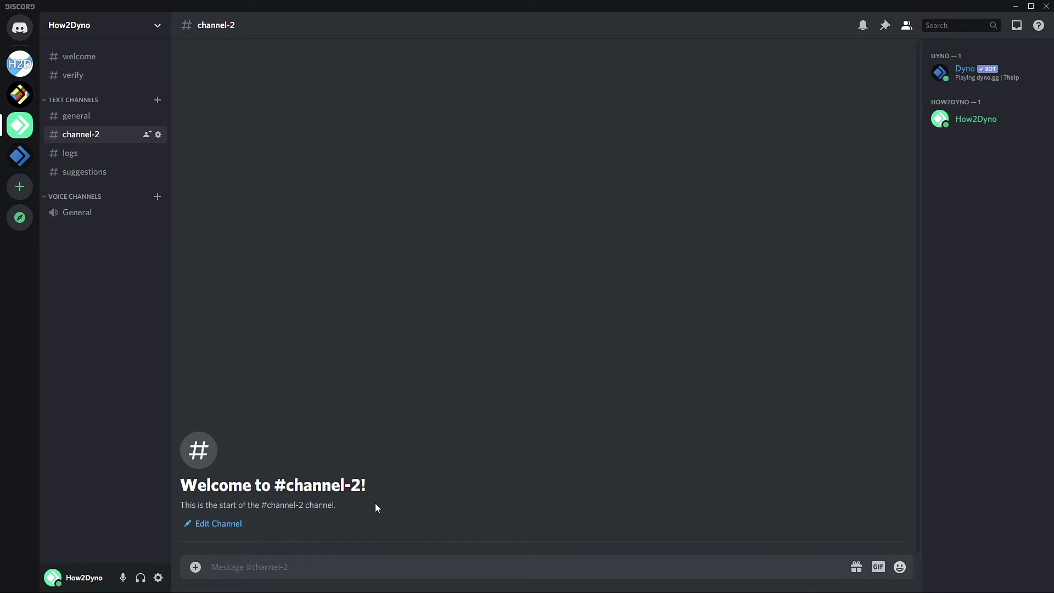
type("?r")
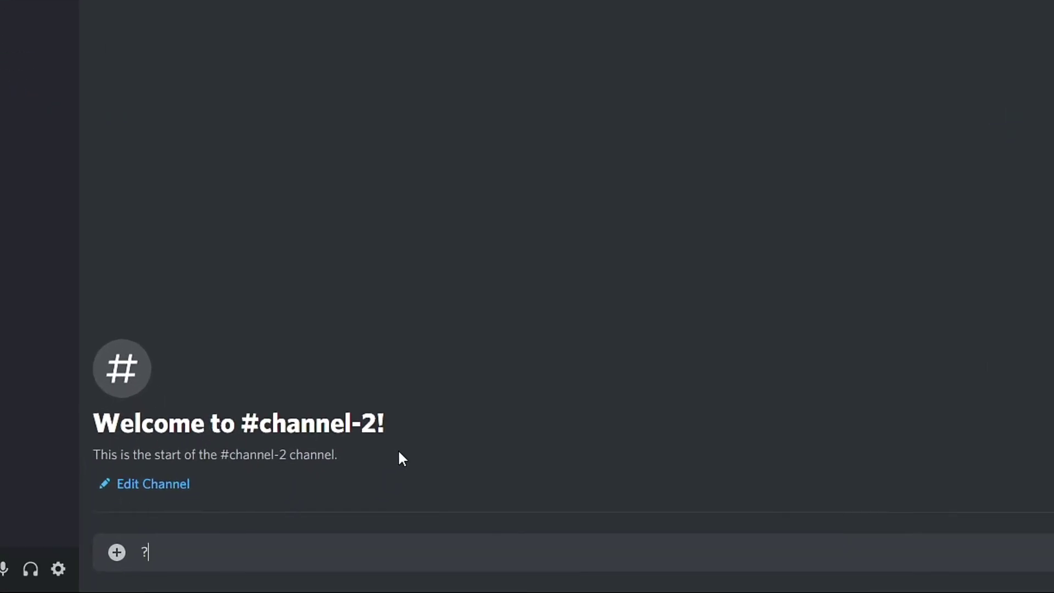
type("eward")
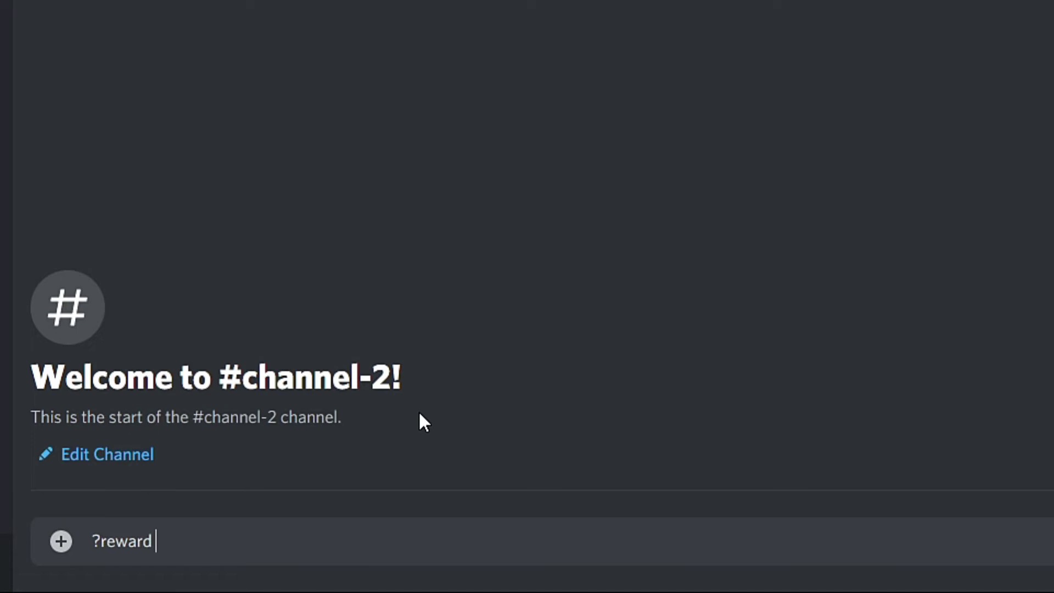
type(" @")
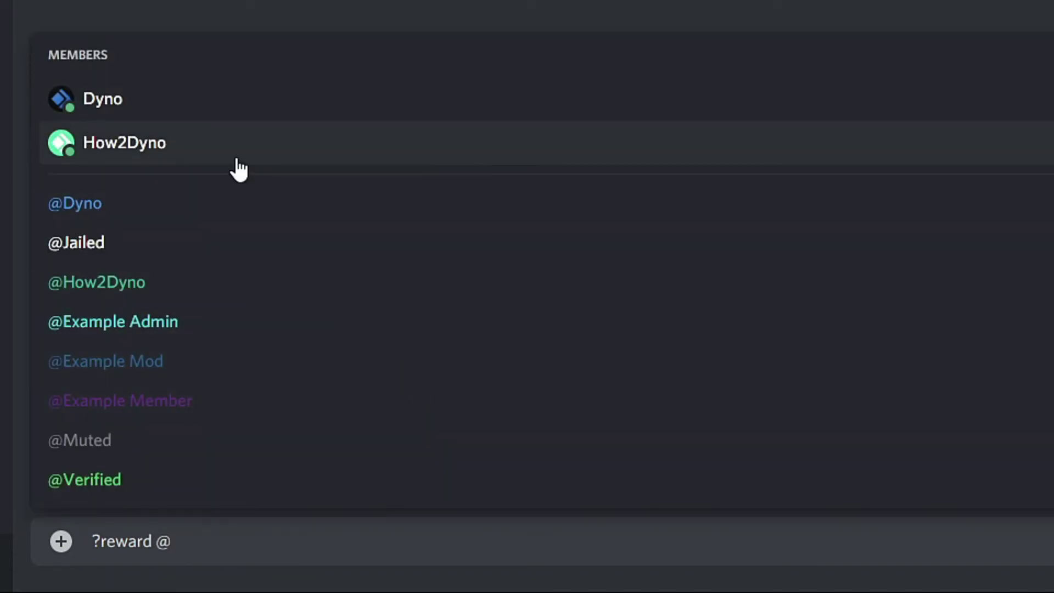
left_click(261, 147)
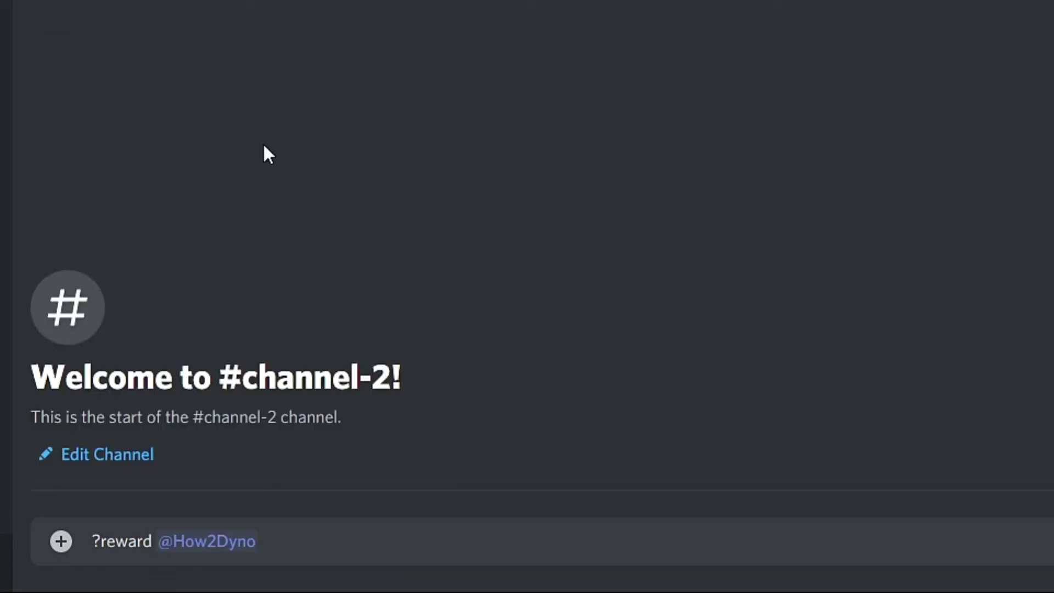
key("Return")
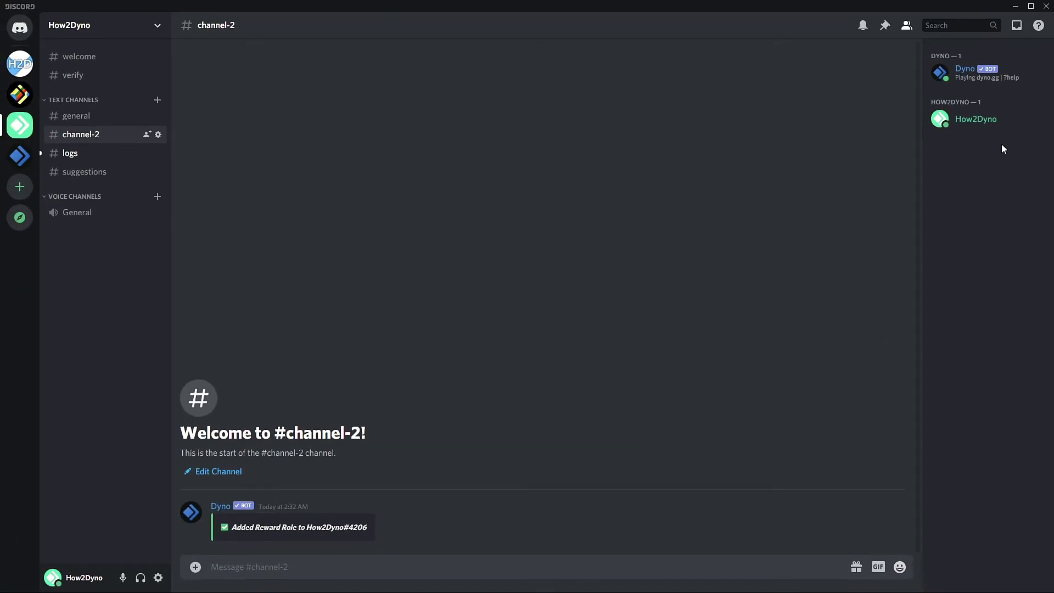
Check which roles are assigned to the How2Dyno member in the profile card
left_click(1000, 120)
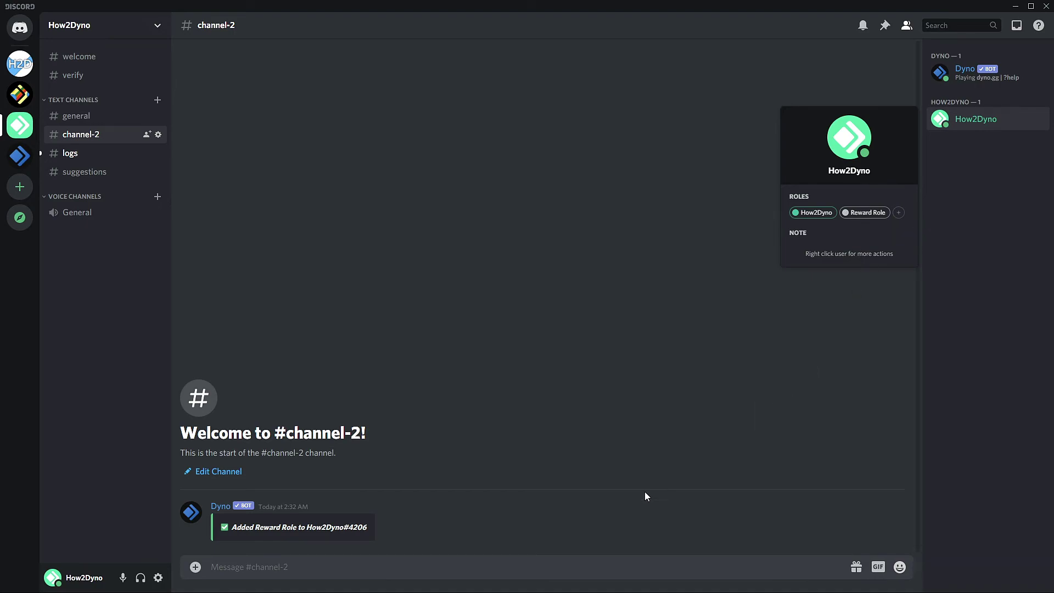
left_click(557, 563)
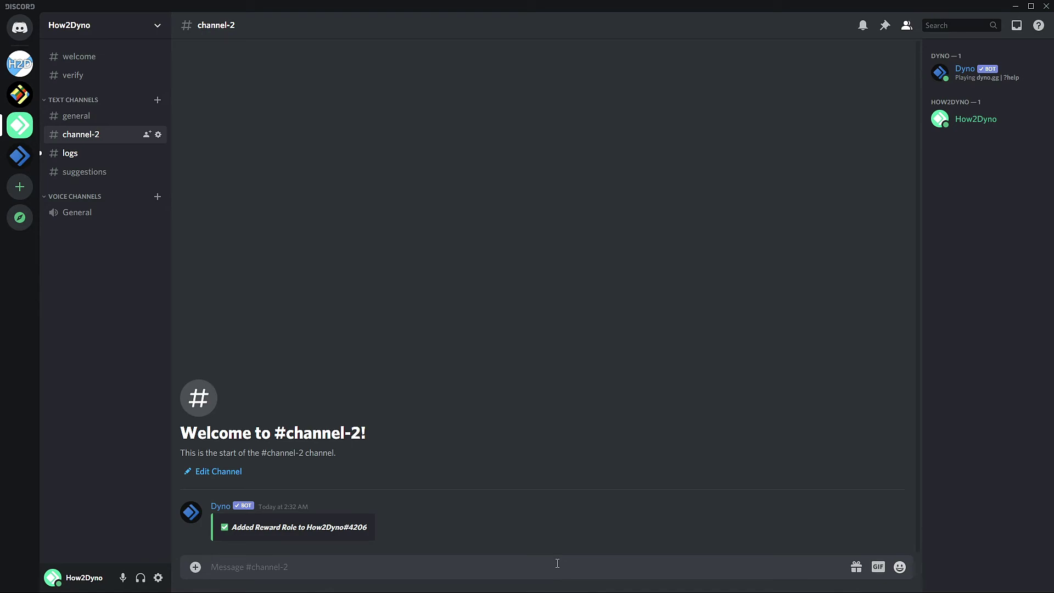
mouse_move(508, 528)
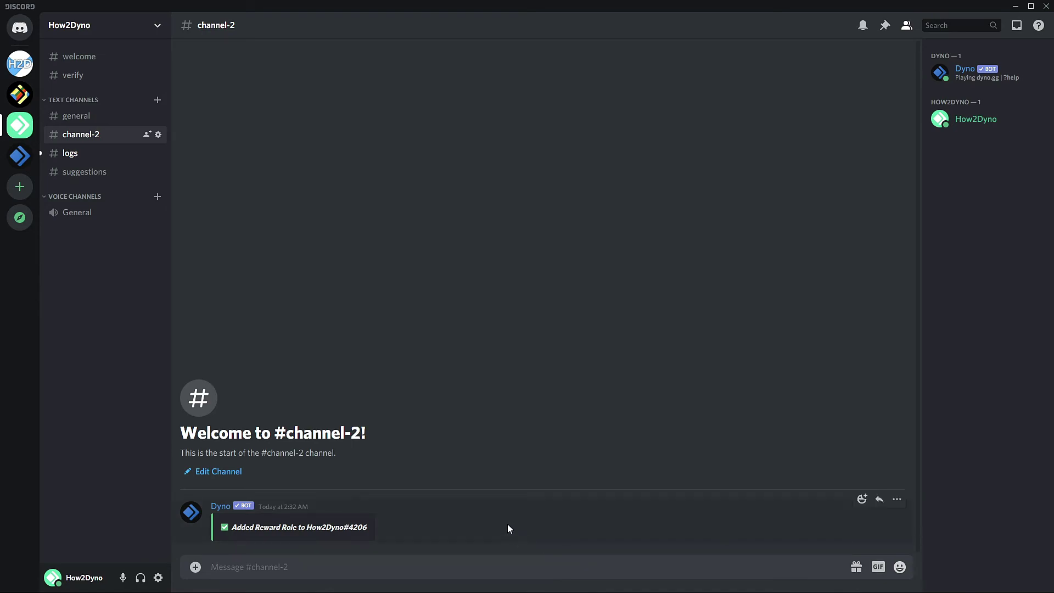